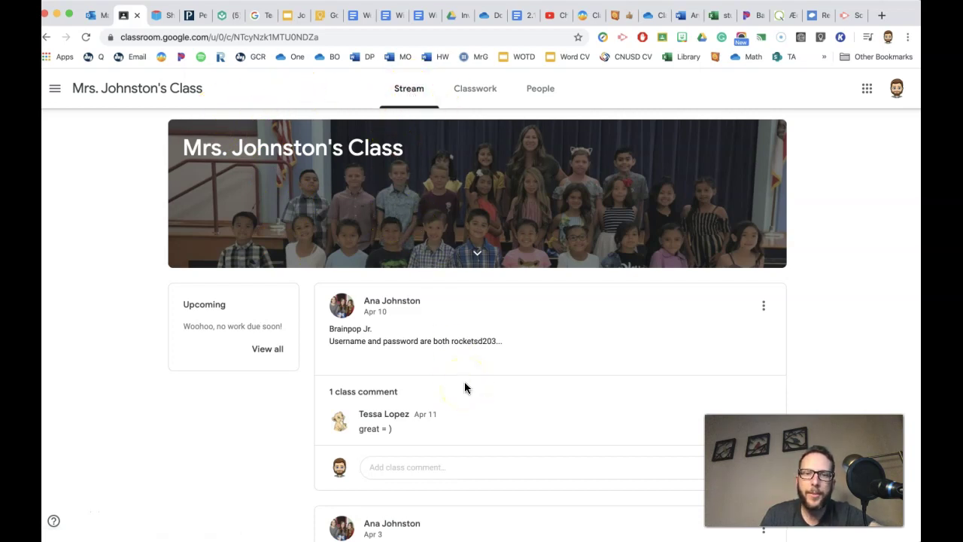
Step: Look through the teacher's posts, shared pictures and comments in the class Stream
scroll(464, 380, "down", 3)
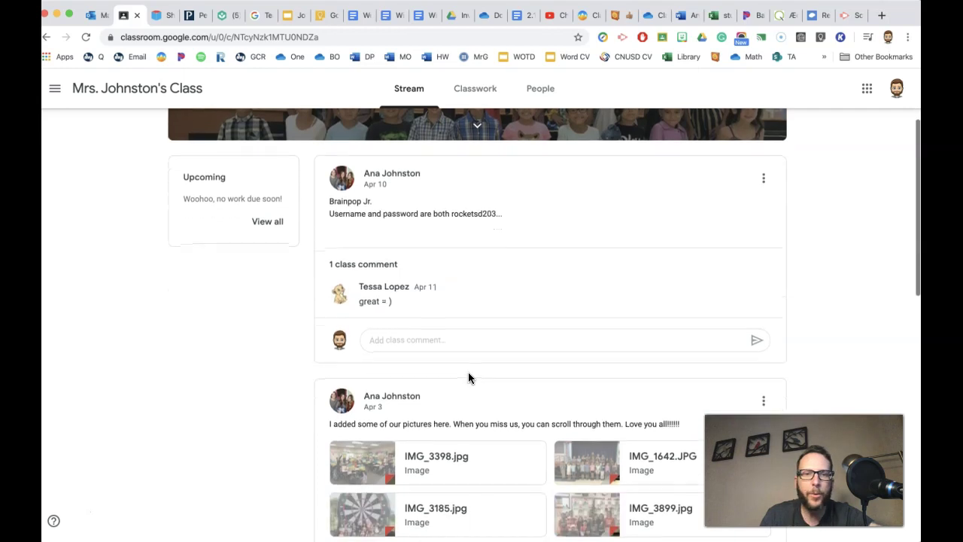
scroll(468, 371, "up", 3)
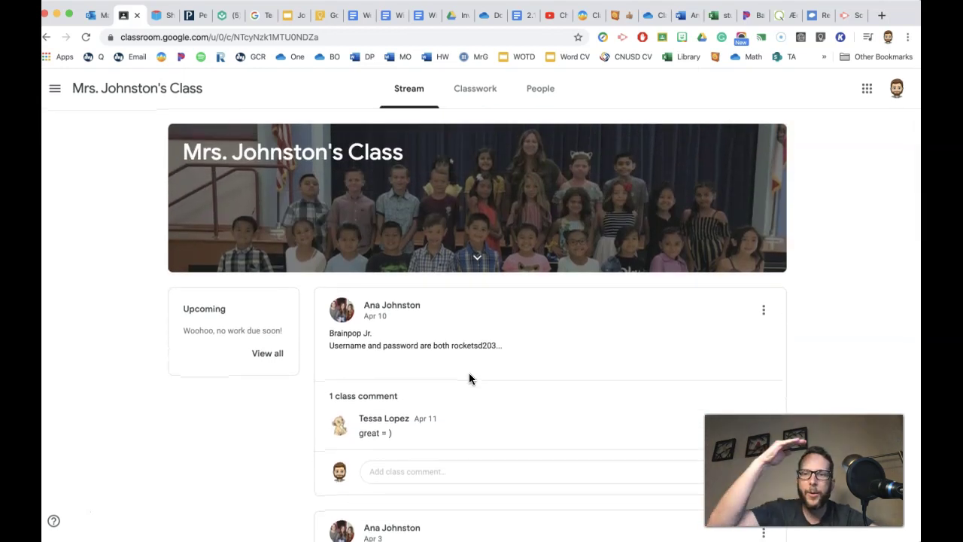
scroll(467, 392, "down", 3)
scroll(468, 398, "down", 1)
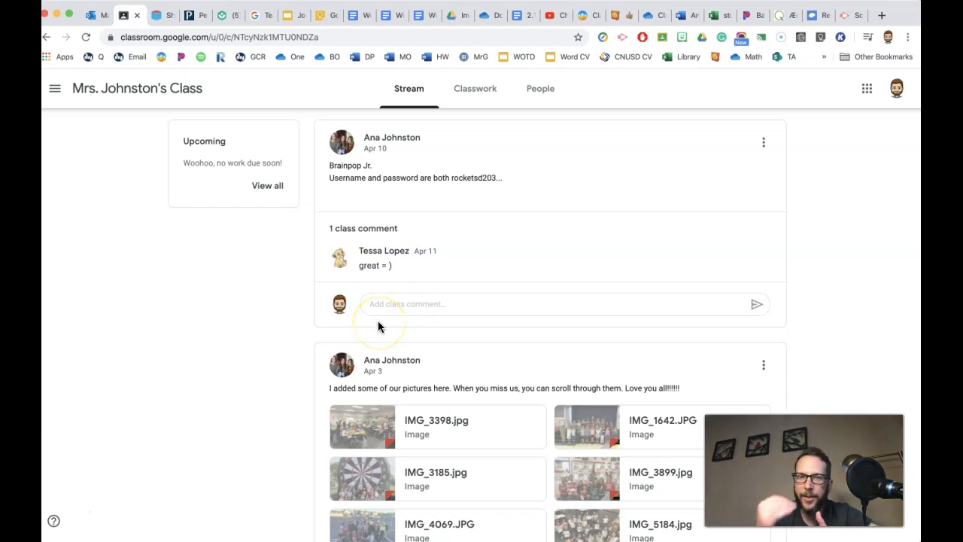
scroll(414, 279, "down", 2)
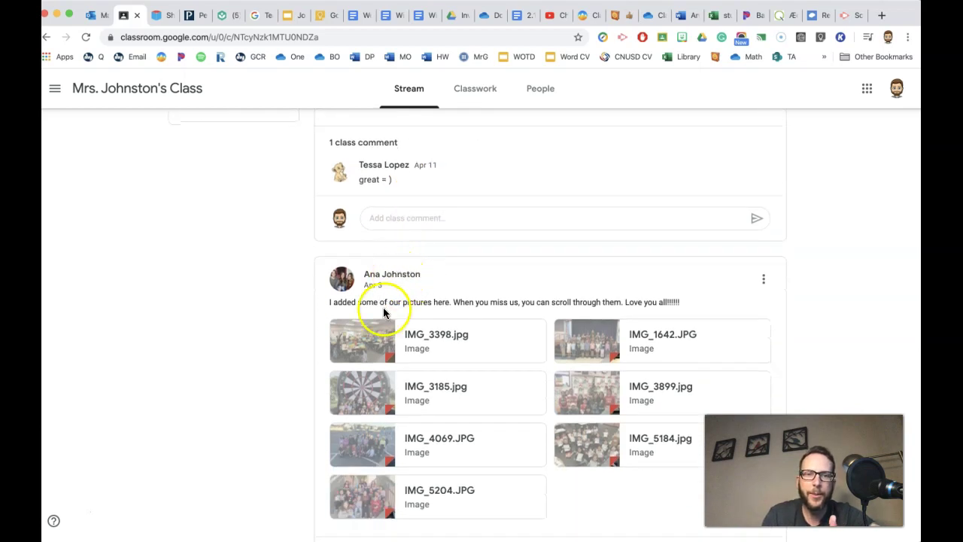
scroll(456, 372, "down", 3)
scroll(455, 371, "down", 4)
scroll(389, 345, "down", 3)
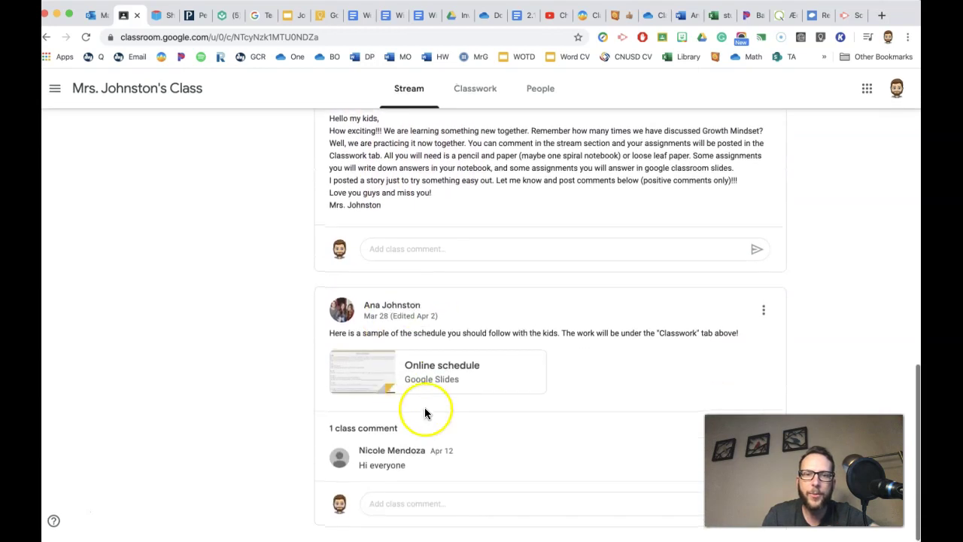
scroll(425, 396, "up", 6)
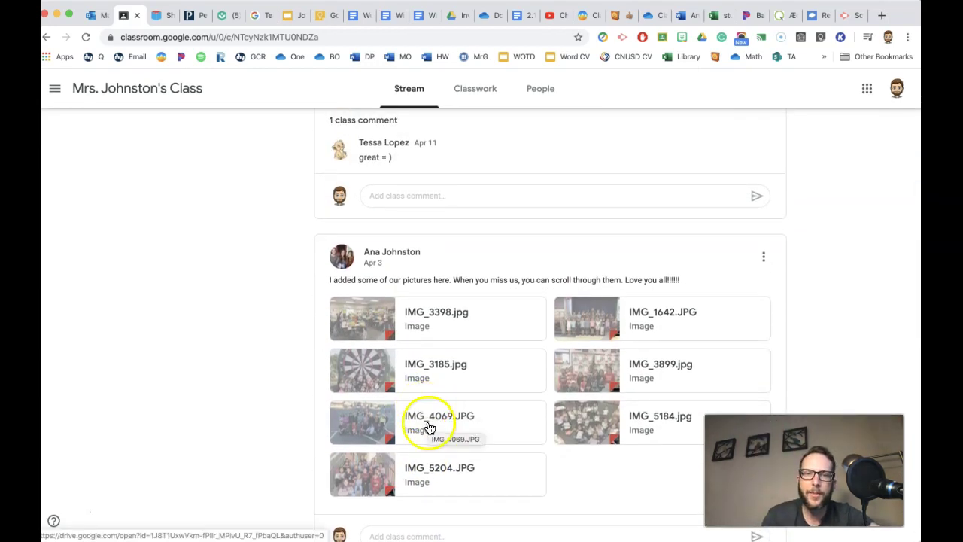
scroll(428, 422, "up", 4)
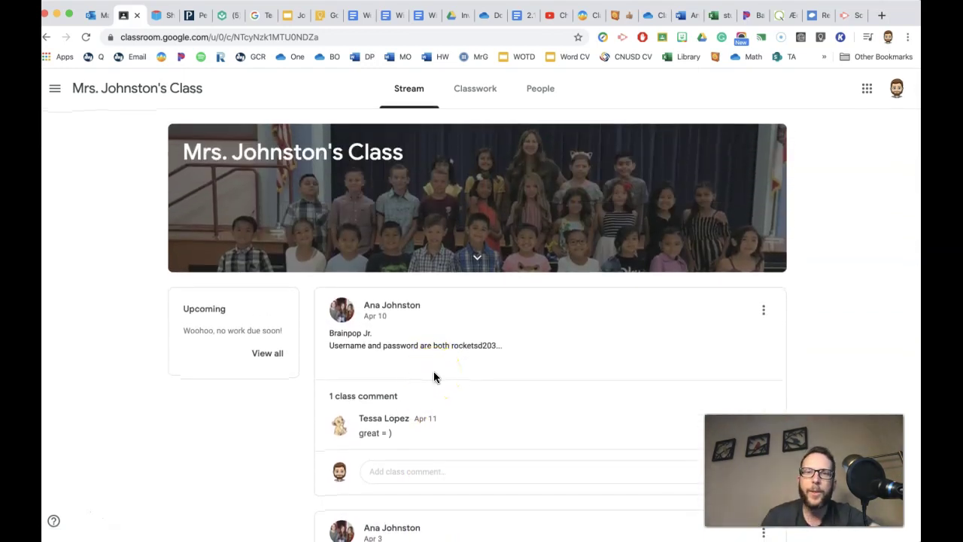
Step: Open the class's Classwork, view the Monday, April 13 topic, and return to browsing all topics
left_click(473, 96)
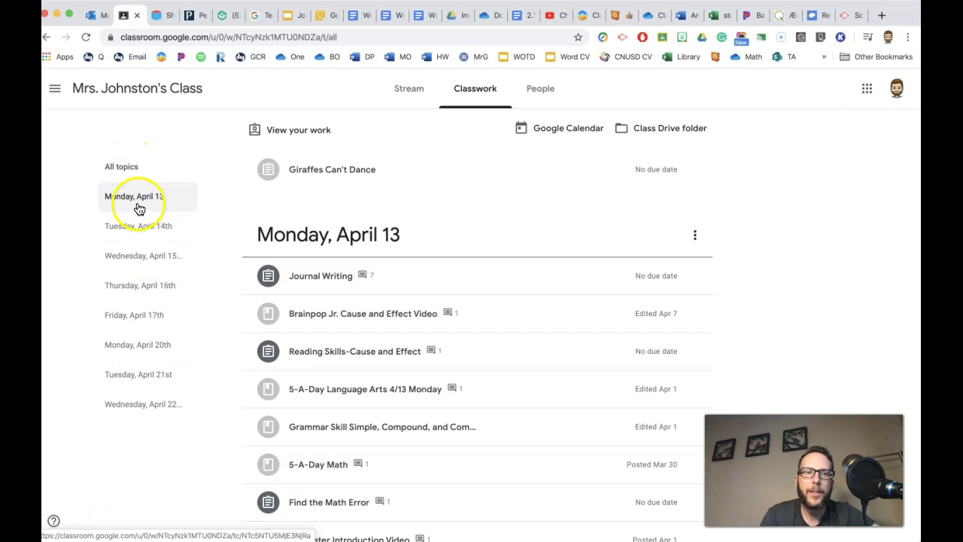
left_click(132, 227)
left_click(135, 207)
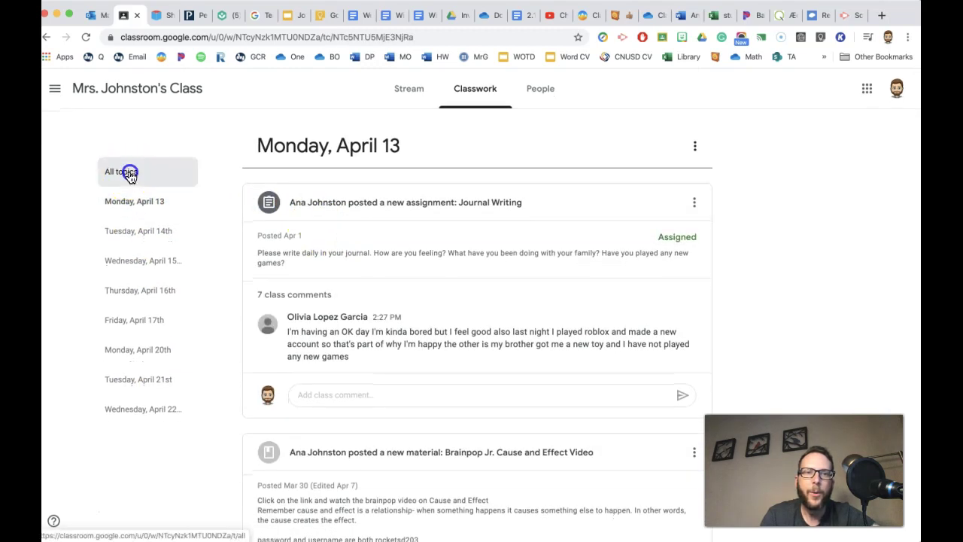
left_click(130, 173)
scroll(379, 264, "down", 9)
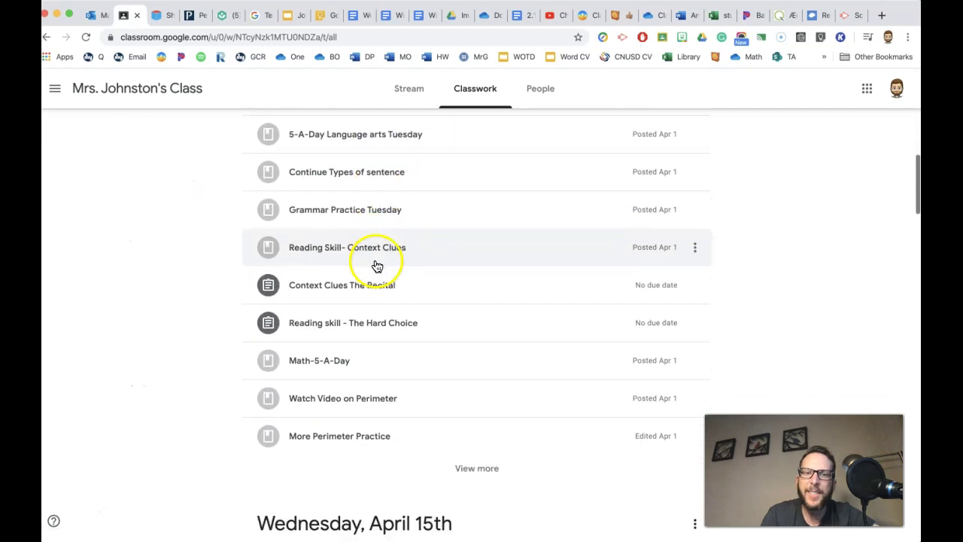
scroll(377, 266, "up", 10)
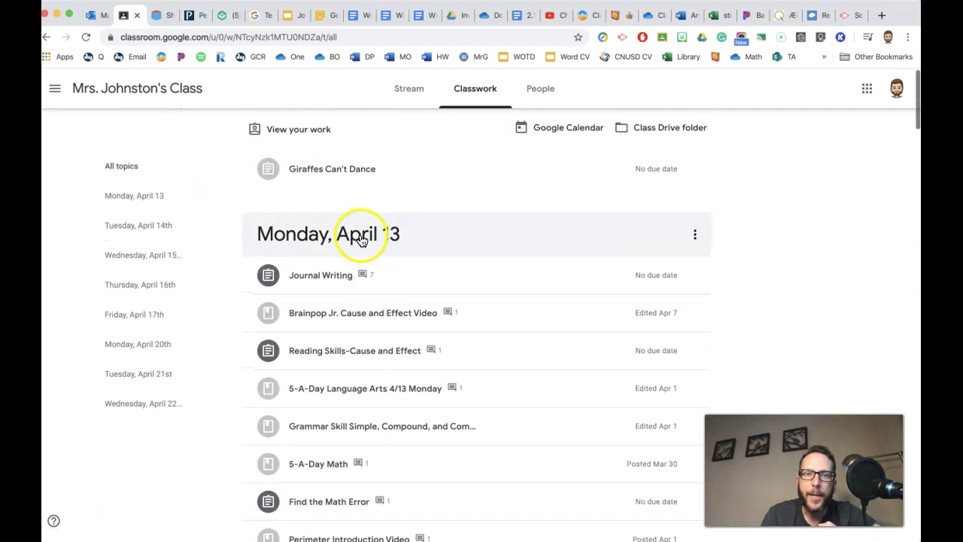
scroll(369, 267, "down", 2)
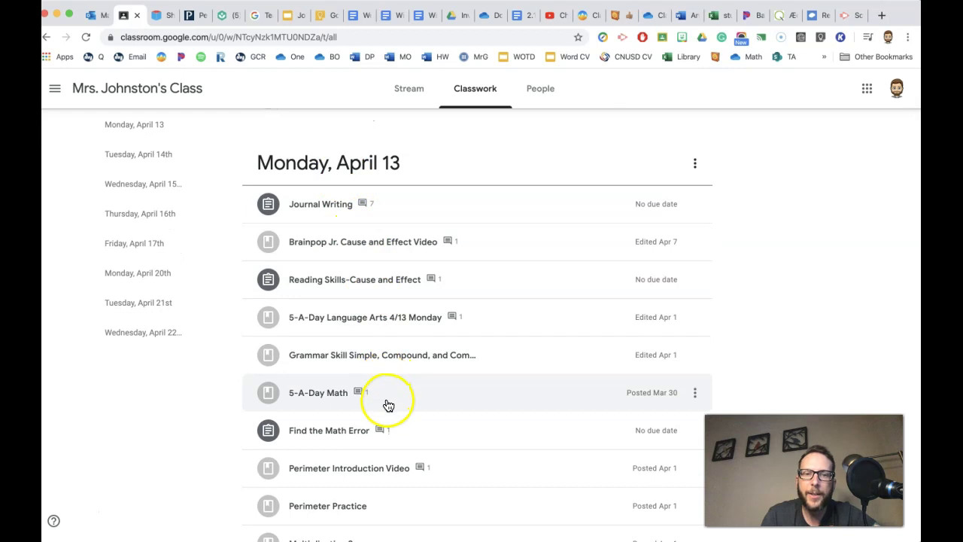
Step: Expand the Find the Math Error assignment, revisit the Stream, and examine the assignment and material entries under Monday, April 13
left_click(344, 431)
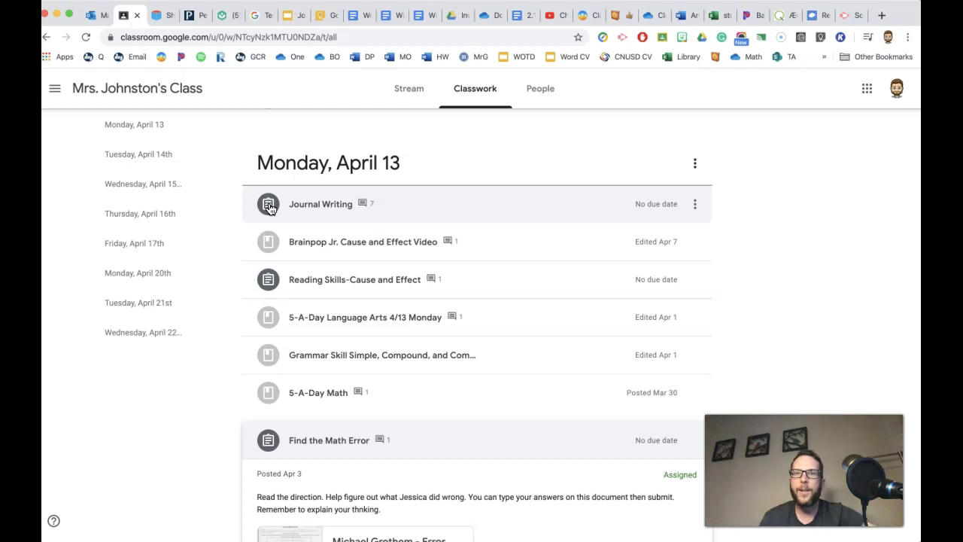
left_click(405, 94)
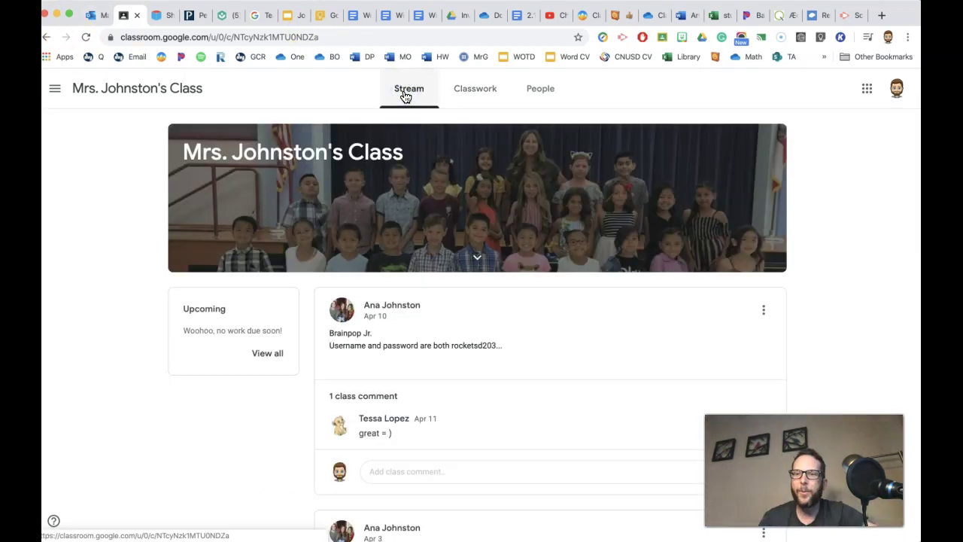
left_click(469, 100)
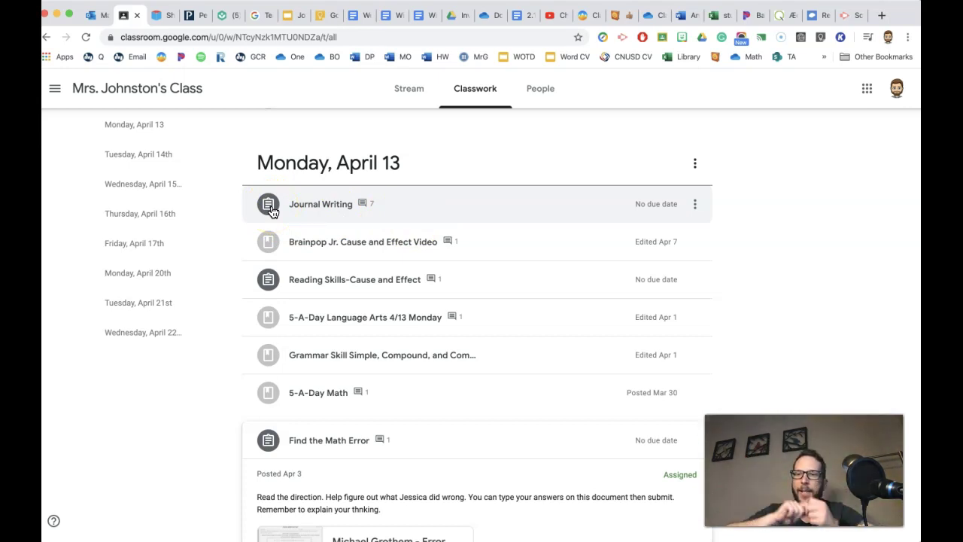
left_click(266, 243)
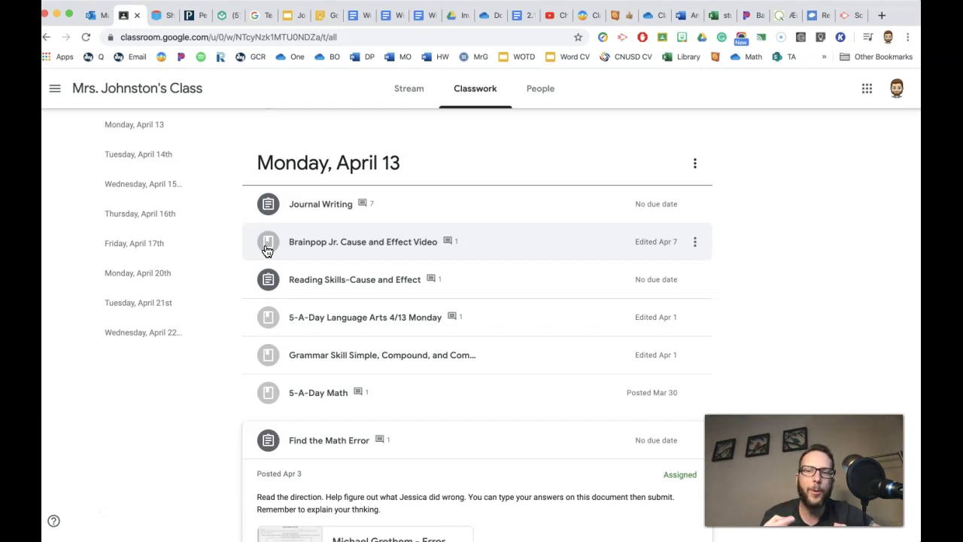
left_click(301, 307)
scroll(301, 308, "down", 1)
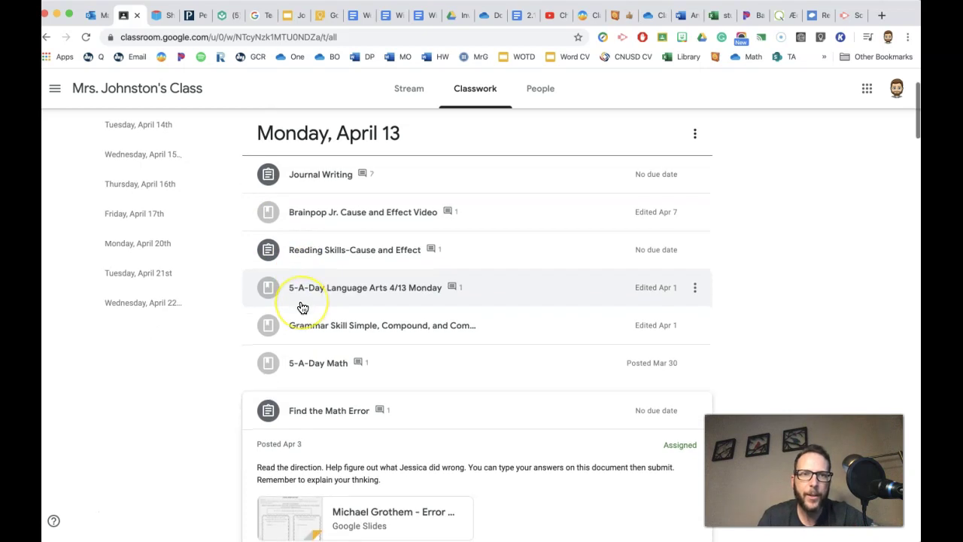
scroll(302, 308, "down", 10)
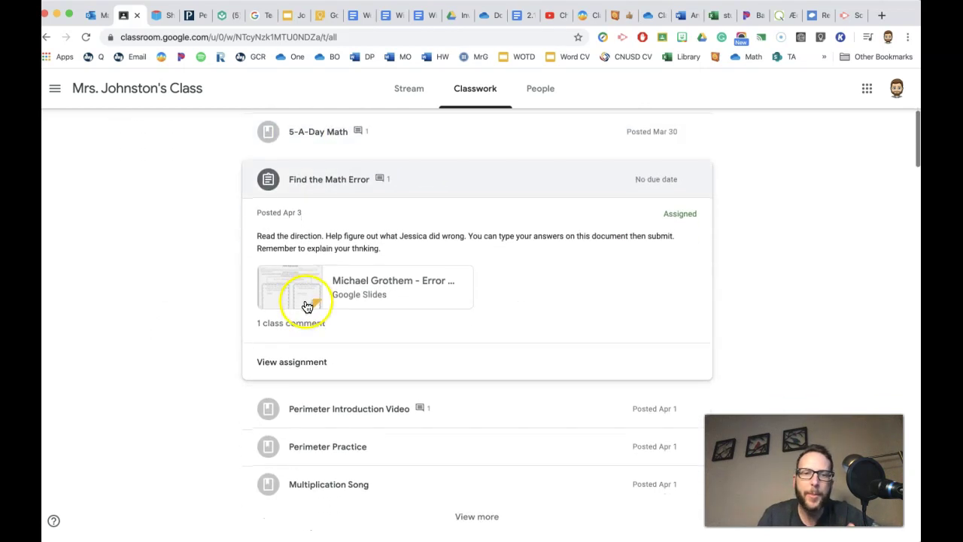
scroll(307, 304, "up", 13)
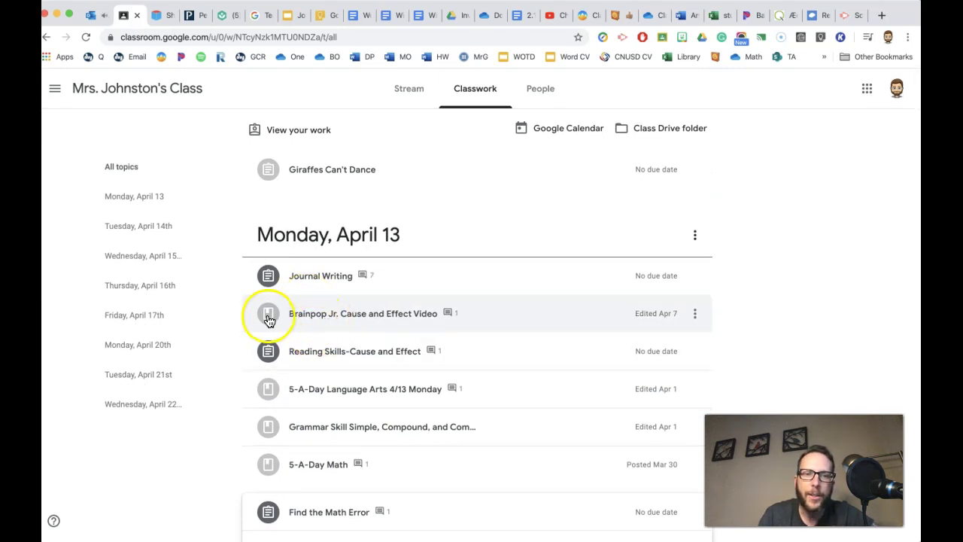
Step: Expand the Brainpop Jr. Cause and Effect Video material, view its full page, and return to the Classwork list
left_click(303, 317)
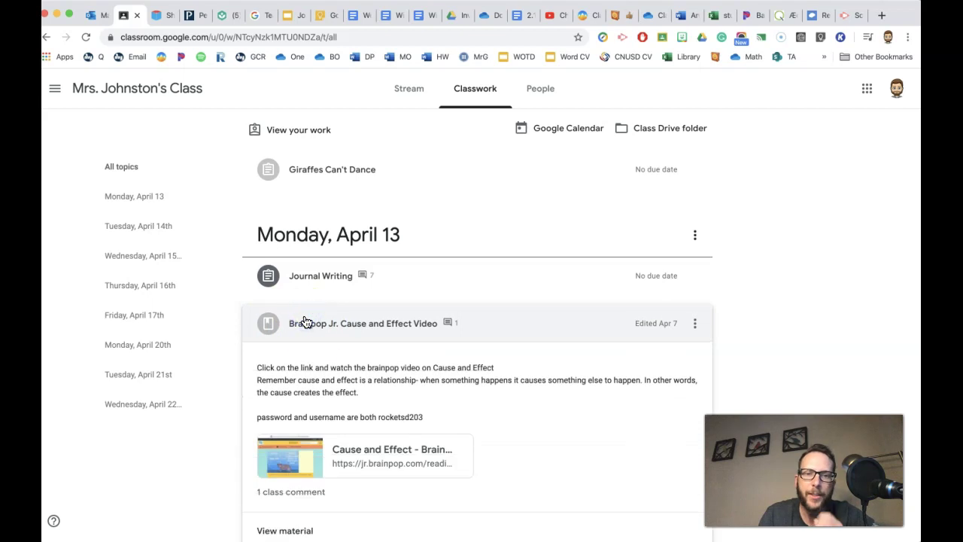
scroll(324, 436, "down", 2)
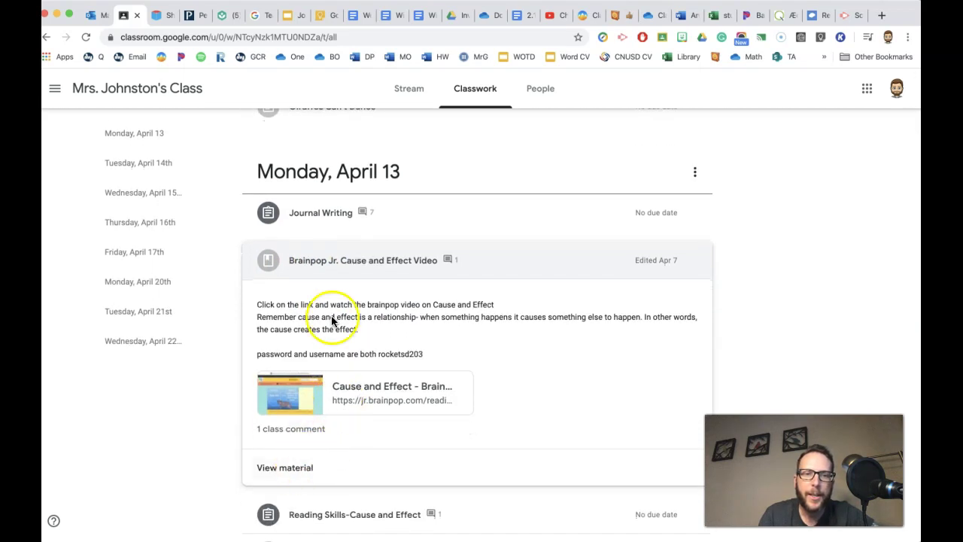
left_click(294, 467)
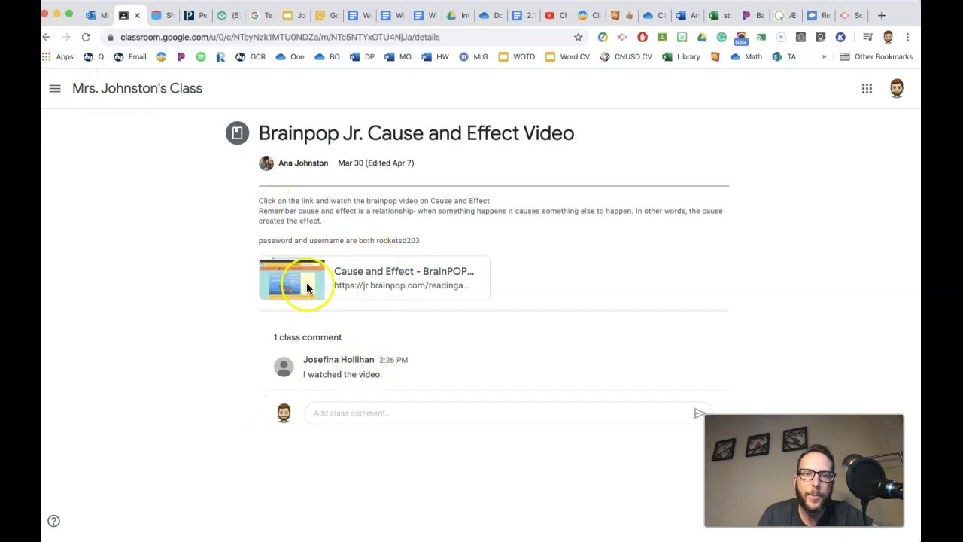
left_click(46, 39)
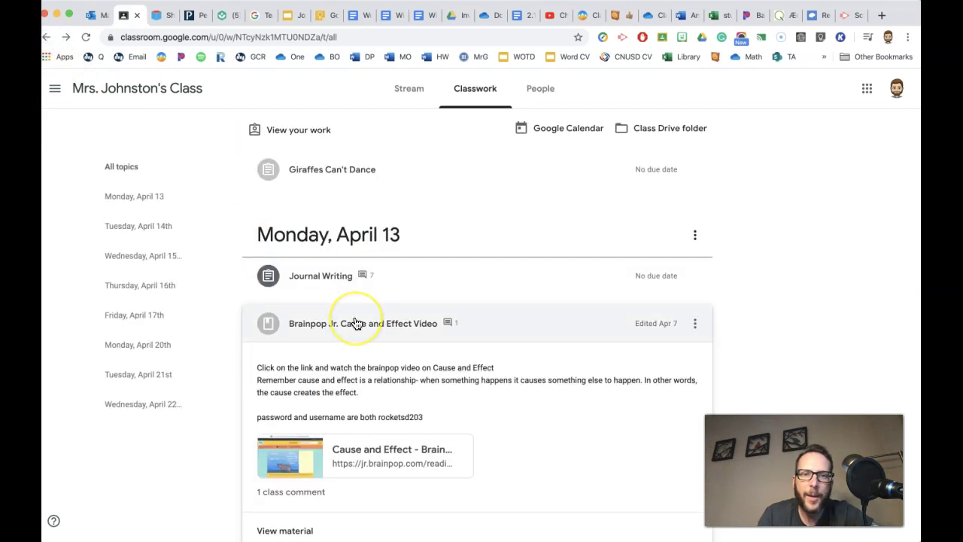
Step: Open the full Find the Math Error assignment and its attached Error Analysis 4/13 slide file
scroll(356, 323, "down", 5)
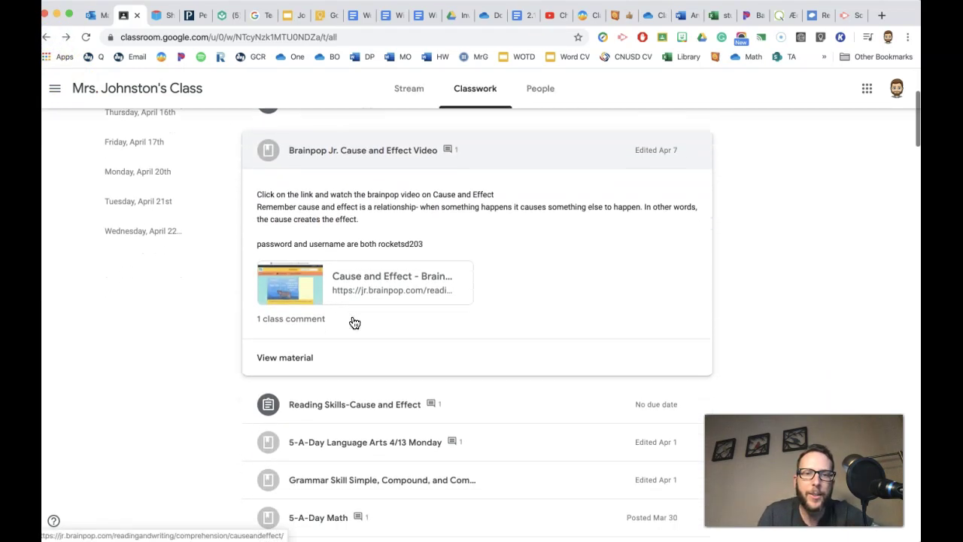
scroll(333, 407, "down", 2)
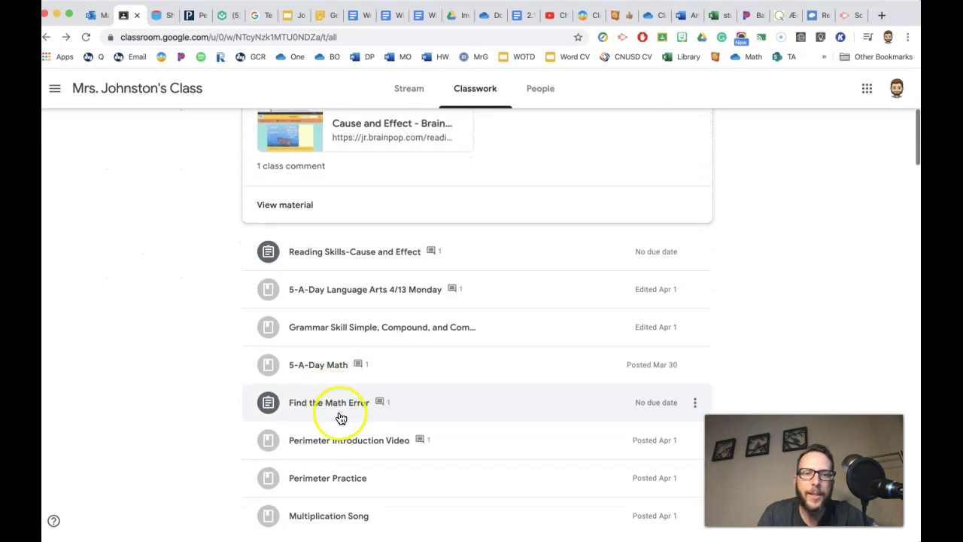
left_click(321, 405)
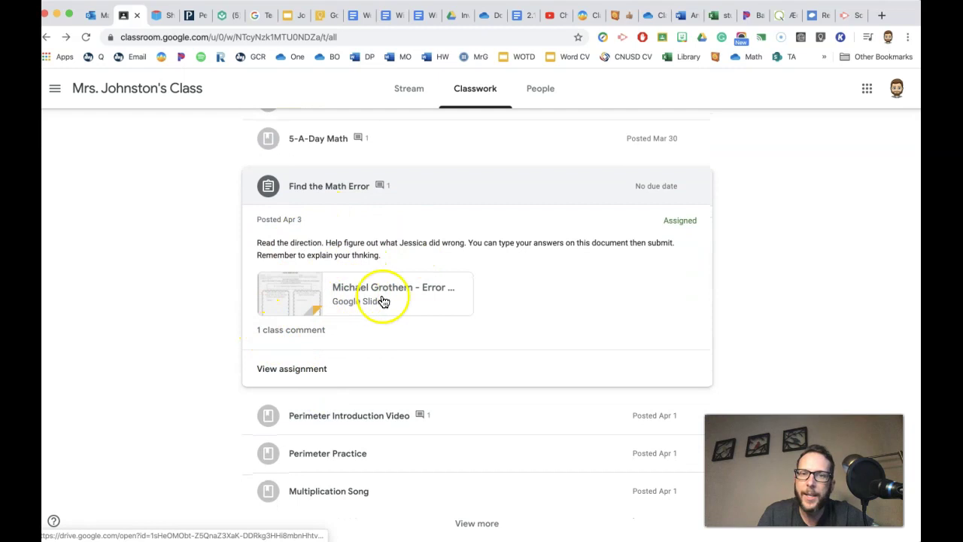
left_click(303, 371)
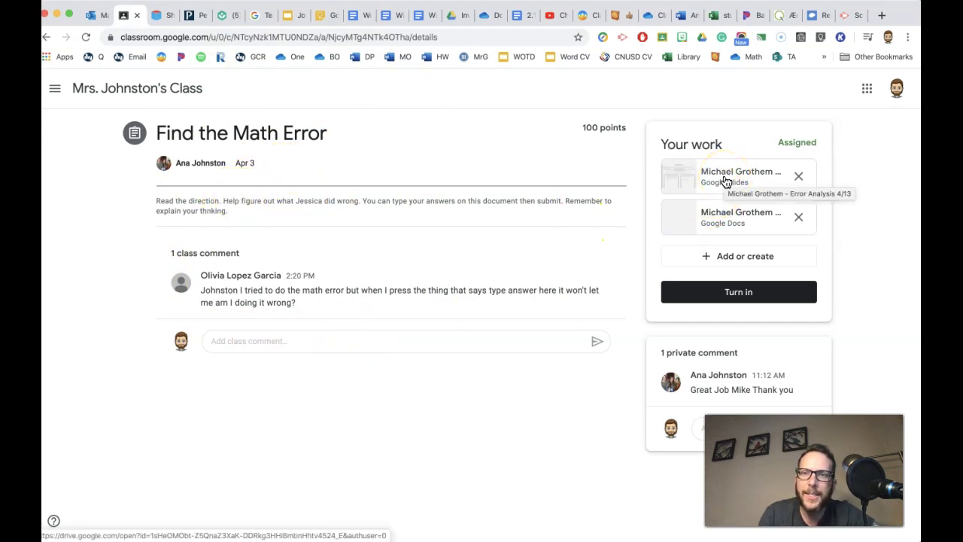
left_click(726, 181)
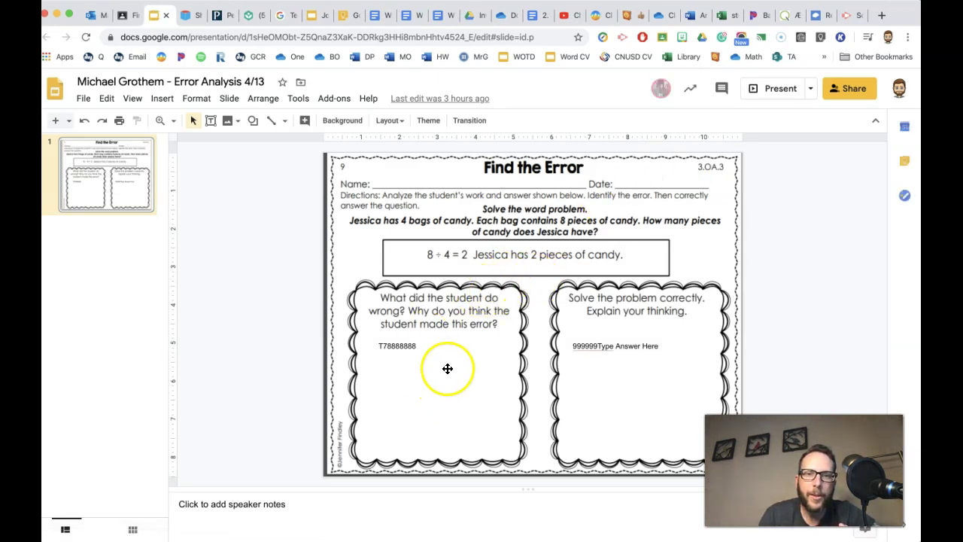
Step: Append "ddjdkdfjdfkdjflkdjdlf" to the text in the student-error answer box and "dflkdjfldfj" in the correct-solution answer box
left_click(423, 345)
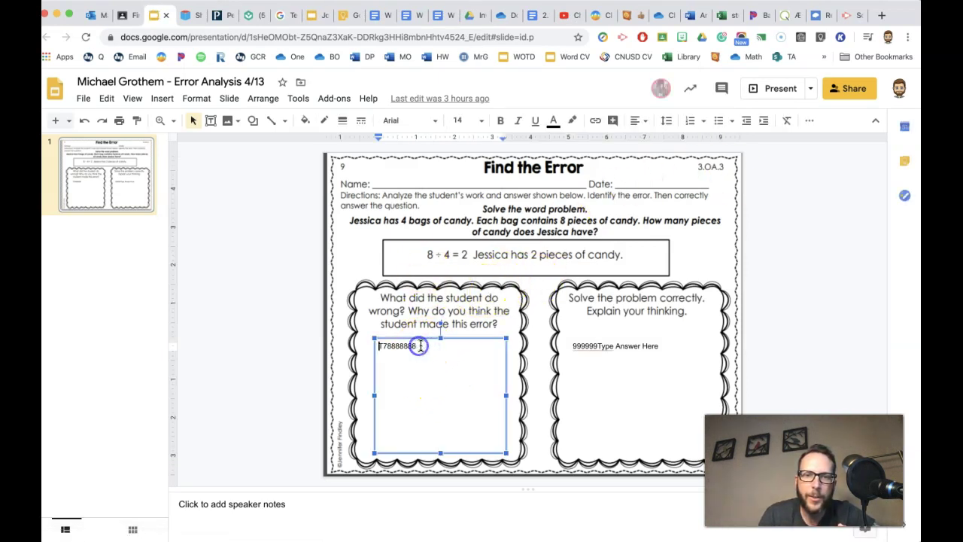
left_click(420, 345)
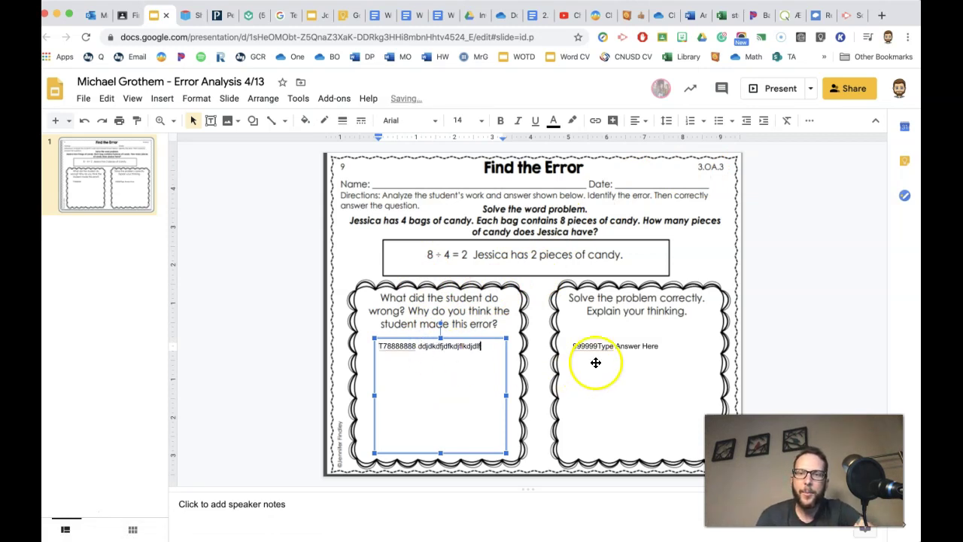
left_click(657, 347)
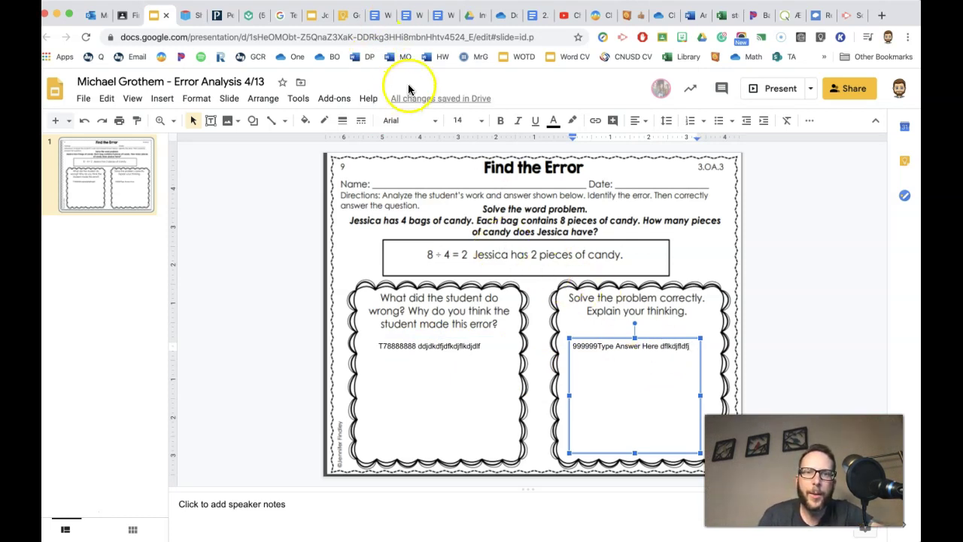
mouse_move(399, 103)
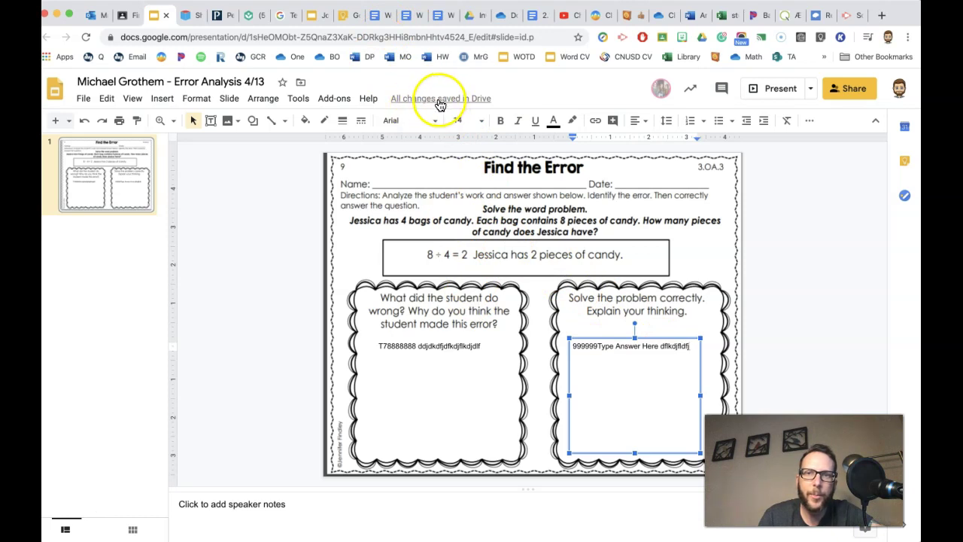
Step: Append "dfldkjfldkjdfdf" to the first line of the Find the Math Error document attached to the assignment
left_click(499, 350)
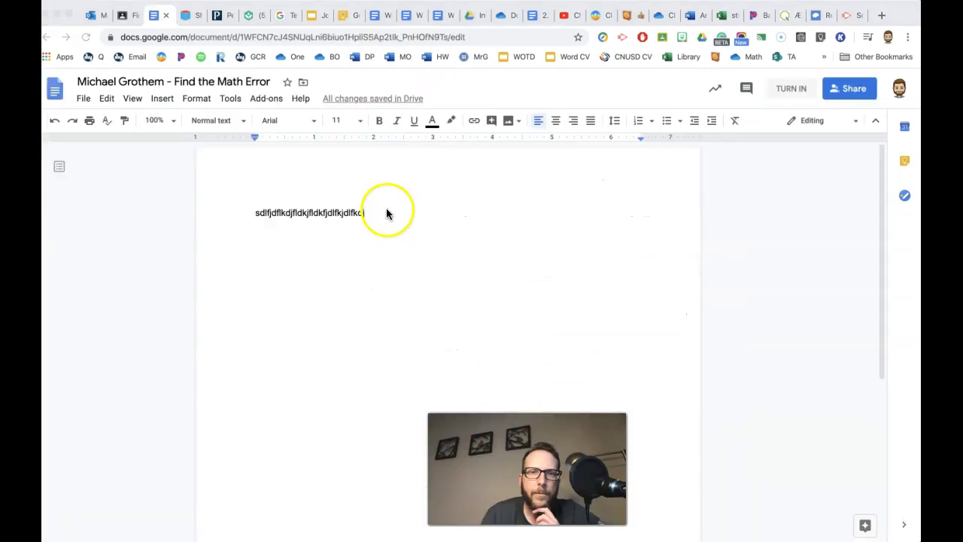
left_click(376, 213)
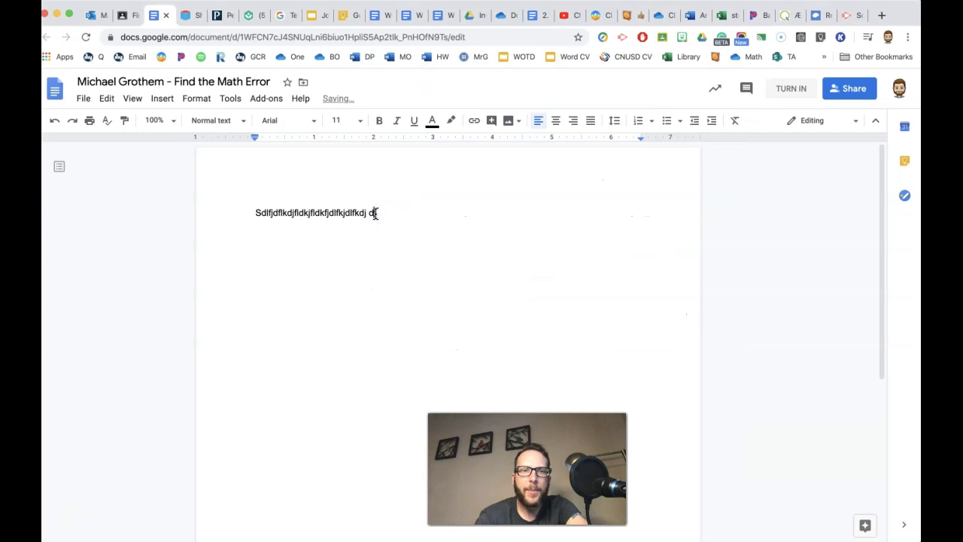
type("fldkjfldkjdfdf")
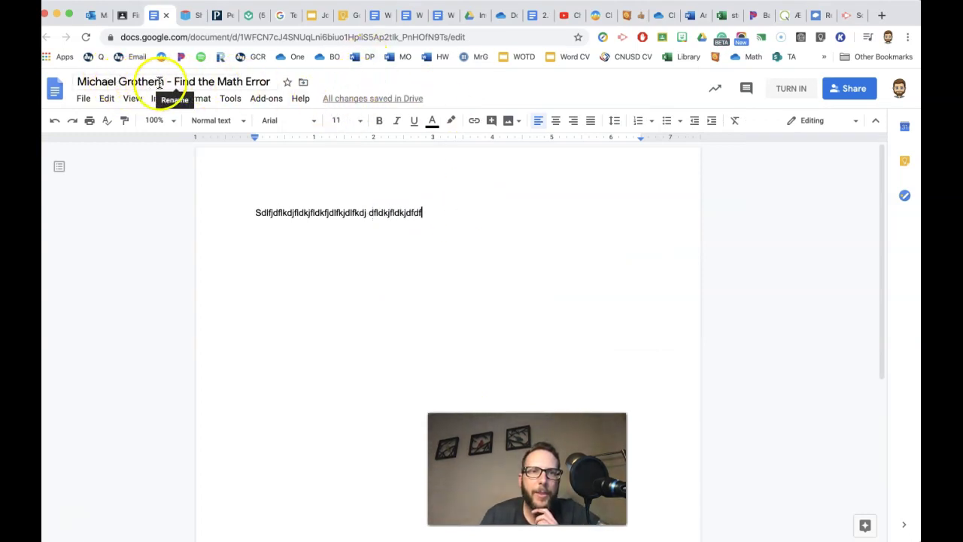
Step: Return to the Find the Math Error assignment page and turn in the work with its three attachments
left_click(126, 15)
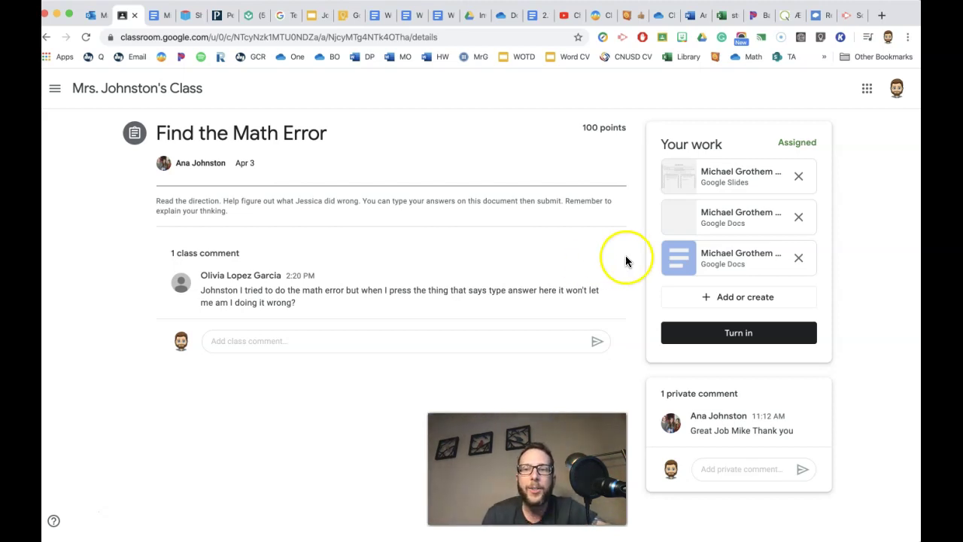
left_click(734, 339)
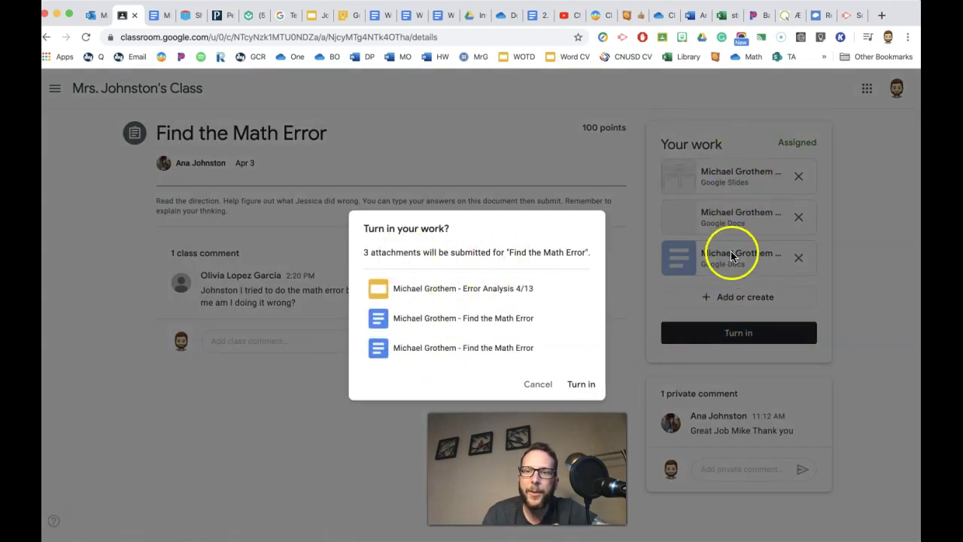
left_click(582, 388)
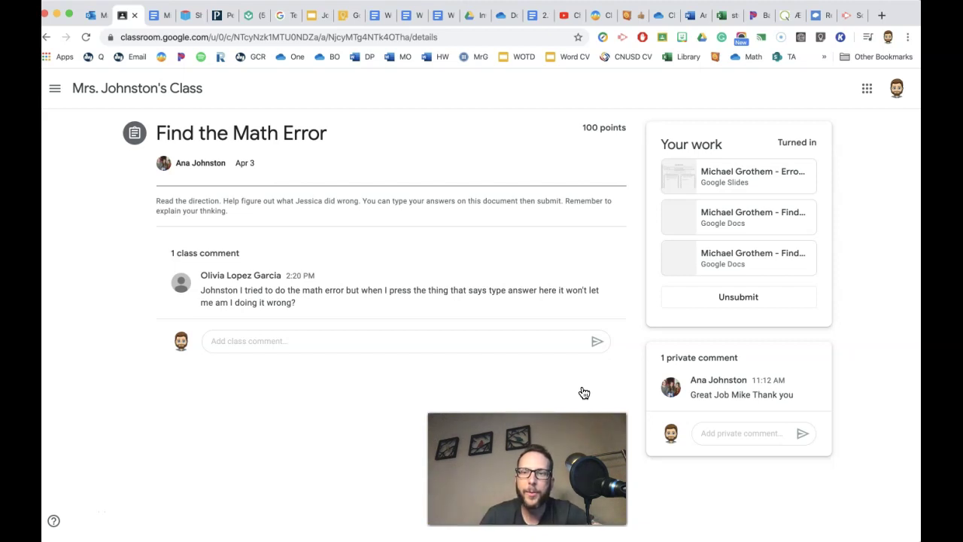
Step: Unsubmit the Find the Math Error work and turn in the three attachments again
left_click(750, 276)
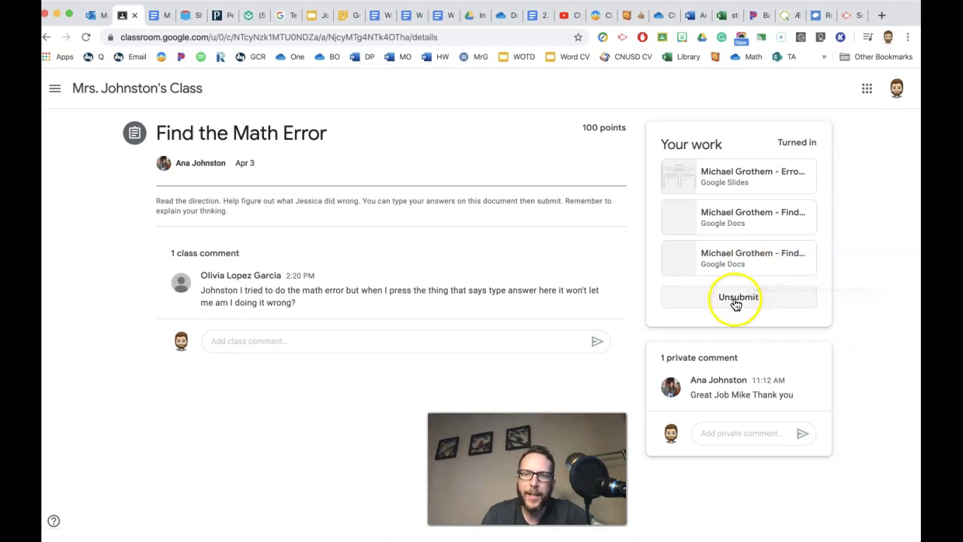
left_click(734, 301)
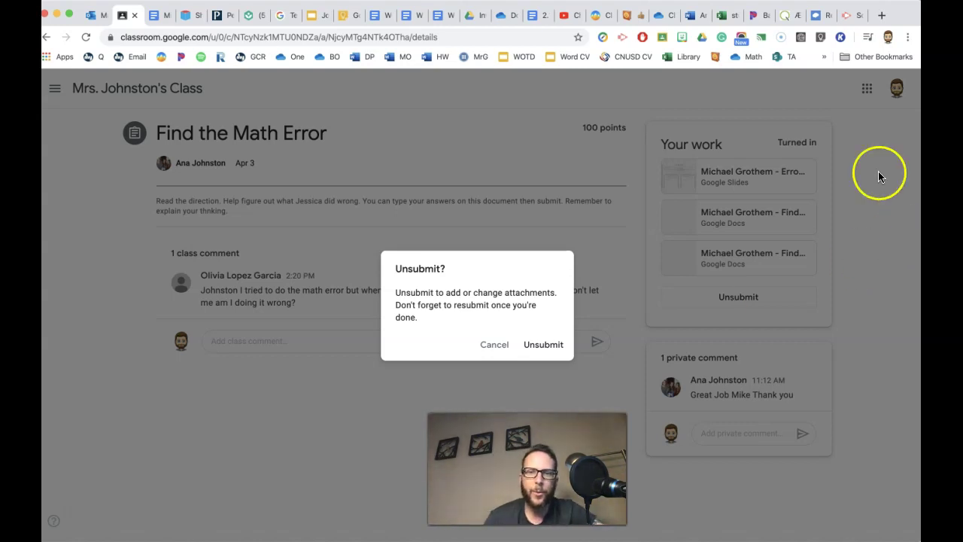
left_click(540, 349)
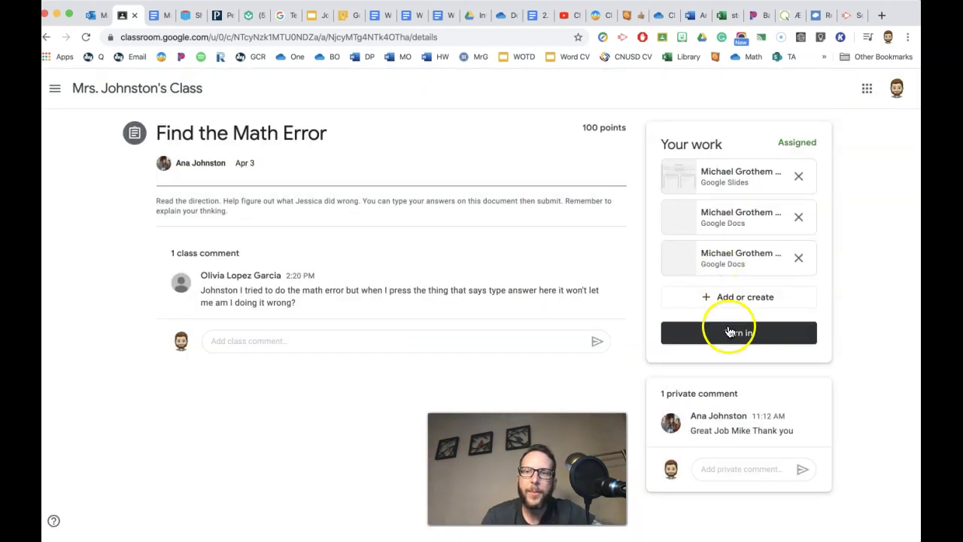
left_click(733, 338)
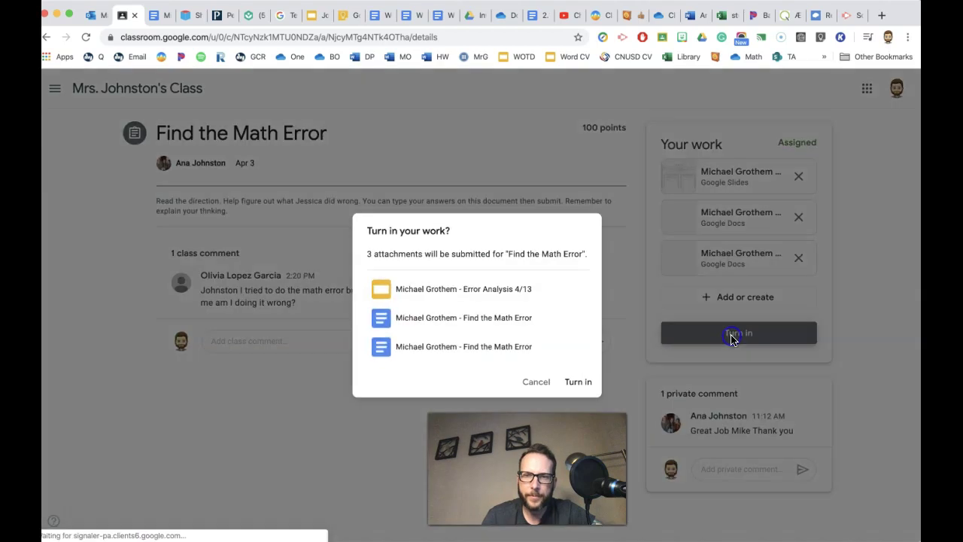
left_click(581, 384)
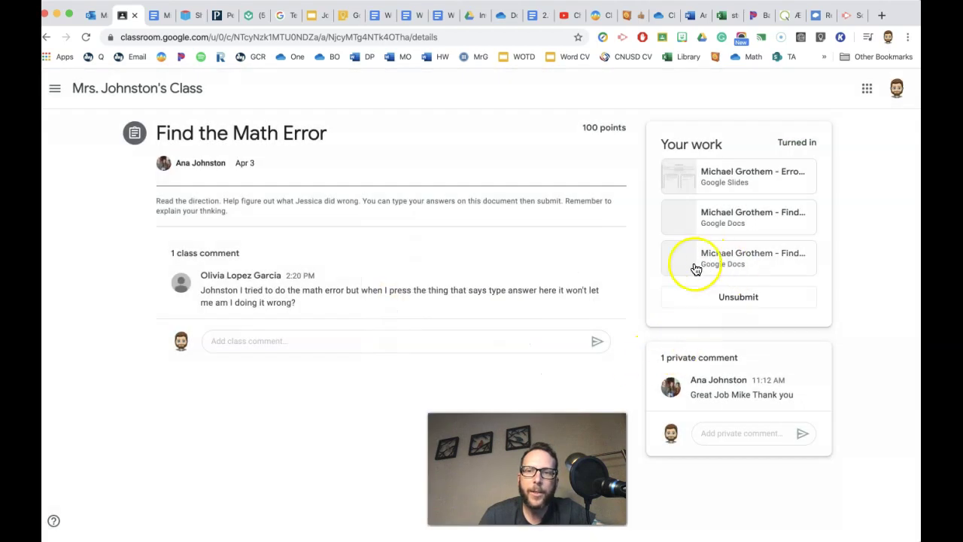
Step: Open the last turned-in Find the Math Error document, try to edit its line of text, and close it
left_click(717, 260)
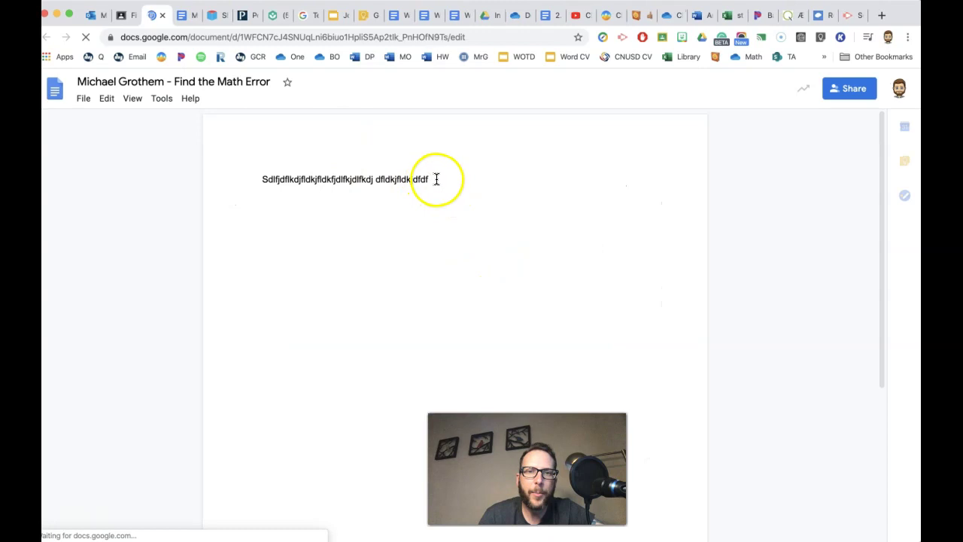
left_click(435, 179)
left_click(407, 178)
left_click(355, 179)
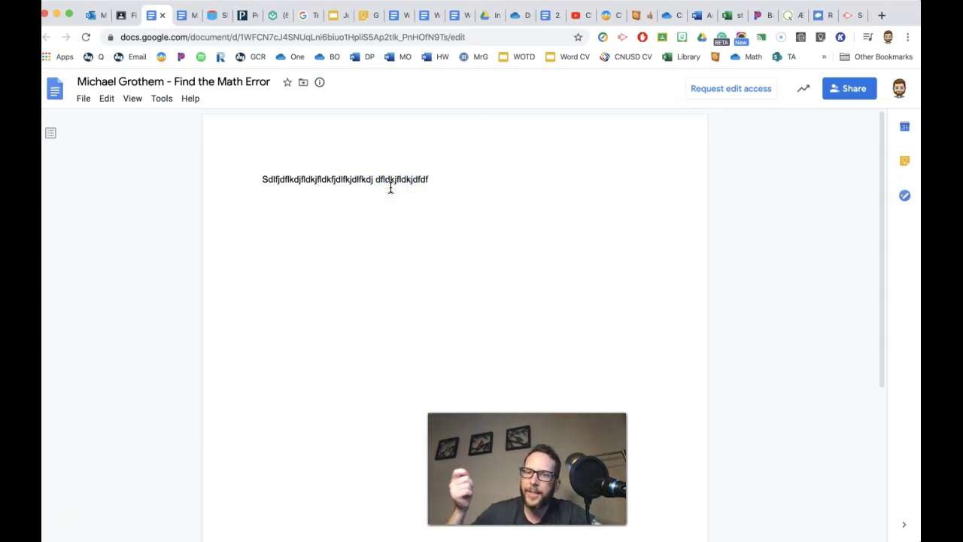
left_click(161, 16)
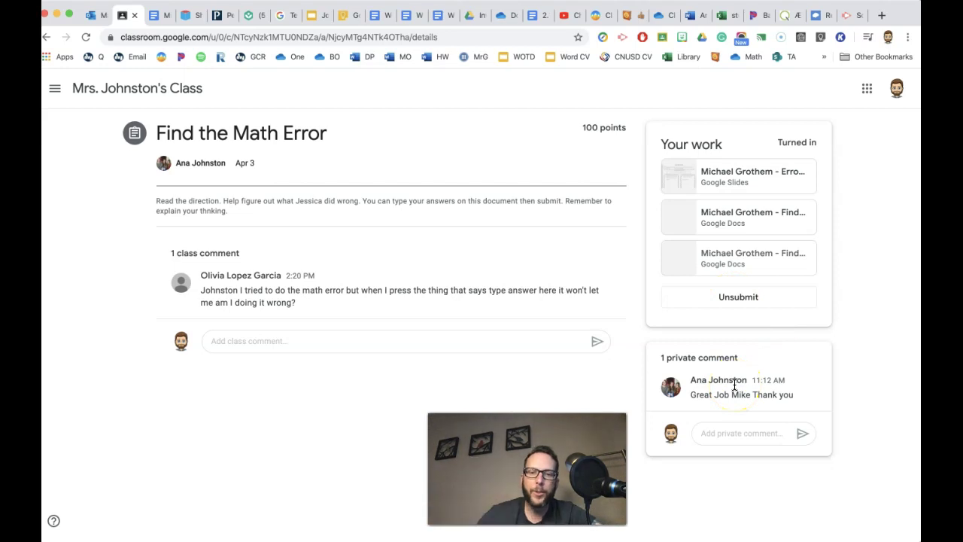
Step: Withdraw the Find the Math Error submission once more and resubmit all of its attachments
left_click(762, 298)
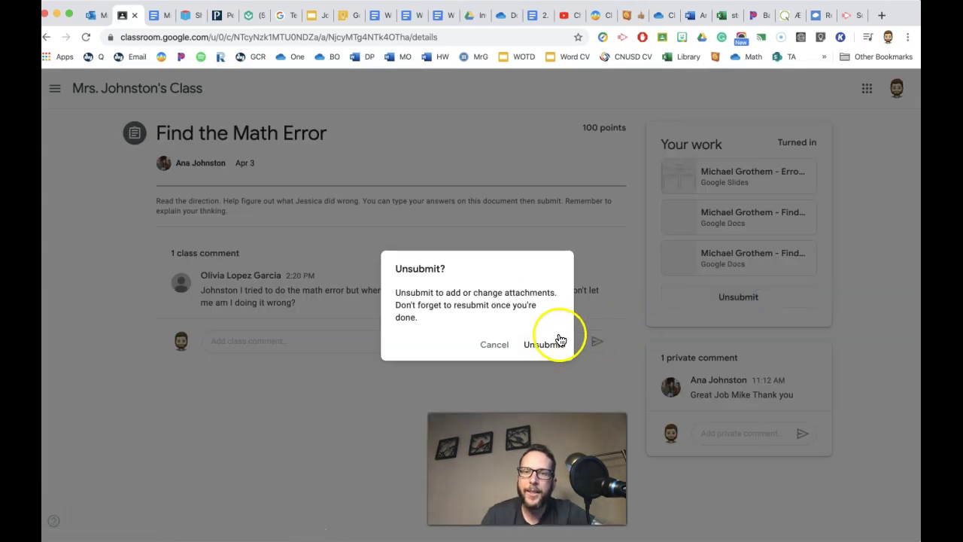
left_click(554, 344)
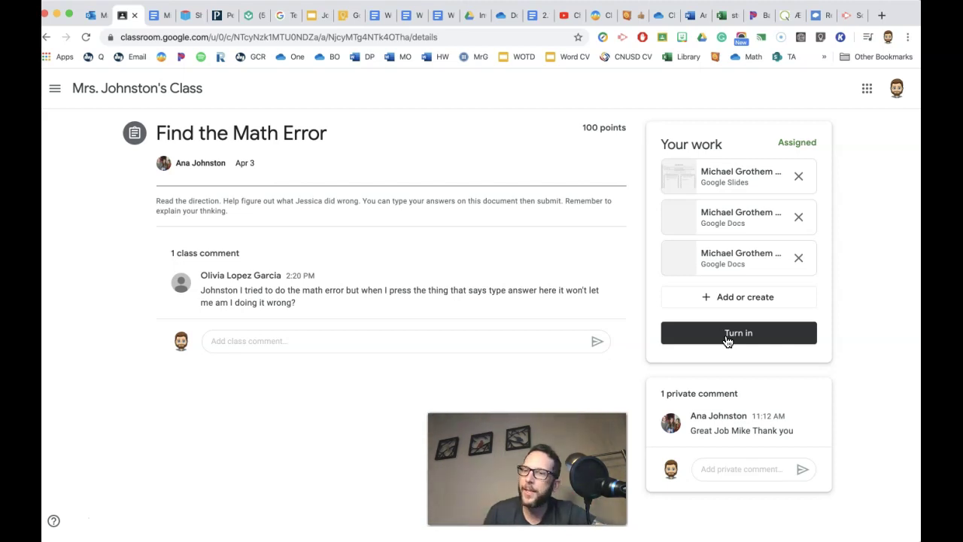
left_click(727, 340)
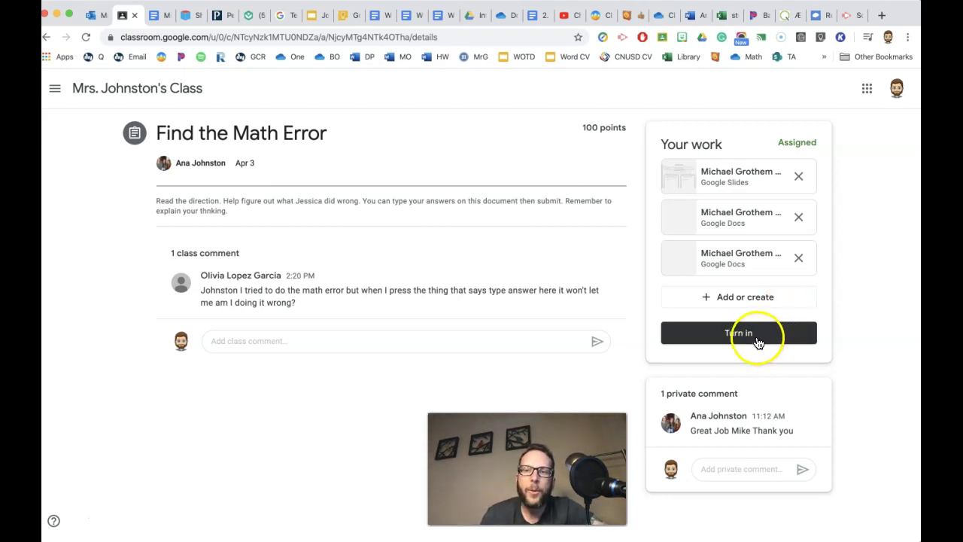
left_click(740, 341)
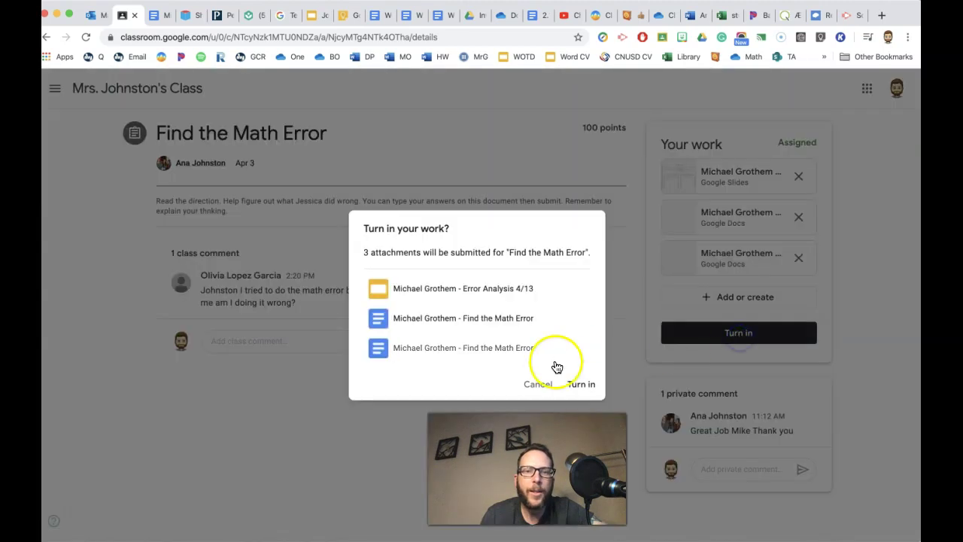
left_click(581, 385)
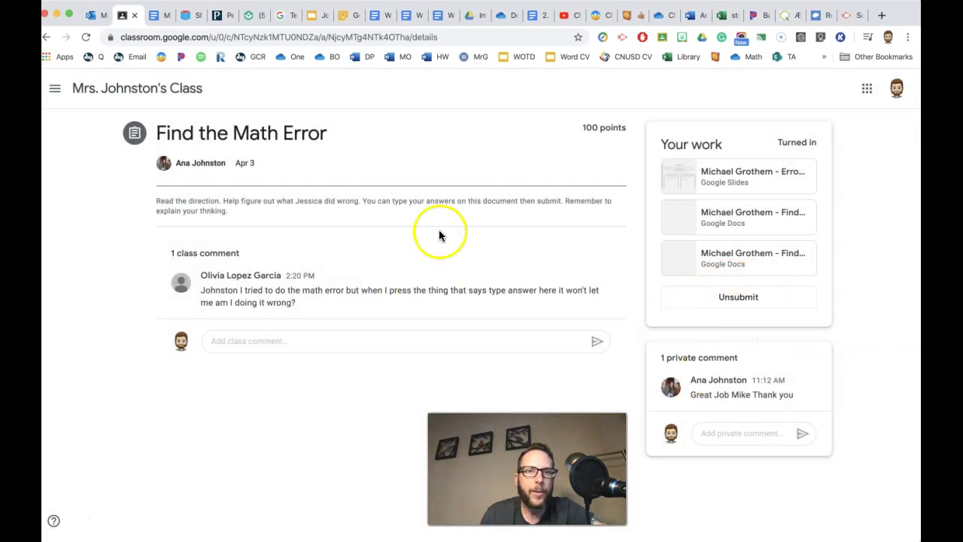
Step: Return to the class's Classwork list and expand the Reading Skills-Cause and Effect assignment to check its submission status
left_click(129, 90)
left_click(459, 98)
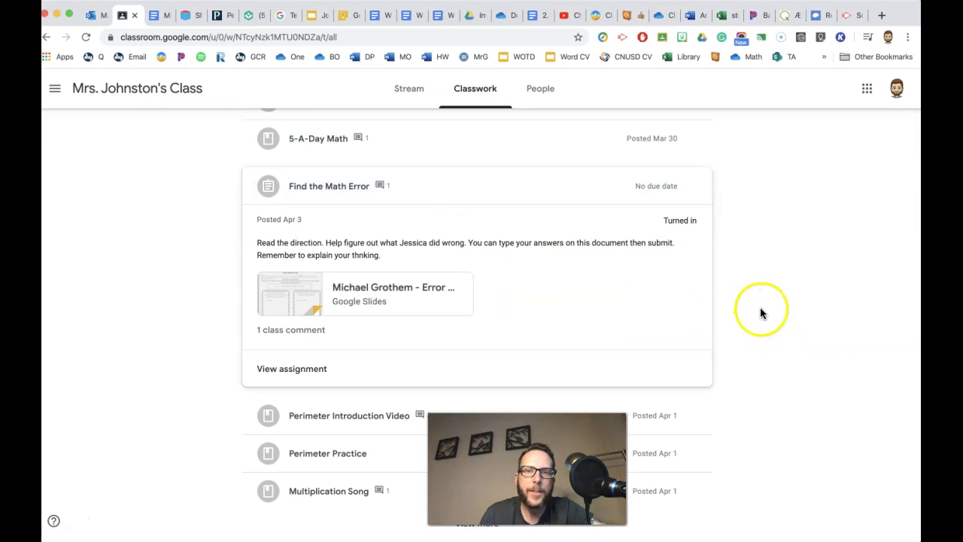
scroll(745, 286, "up", 4)
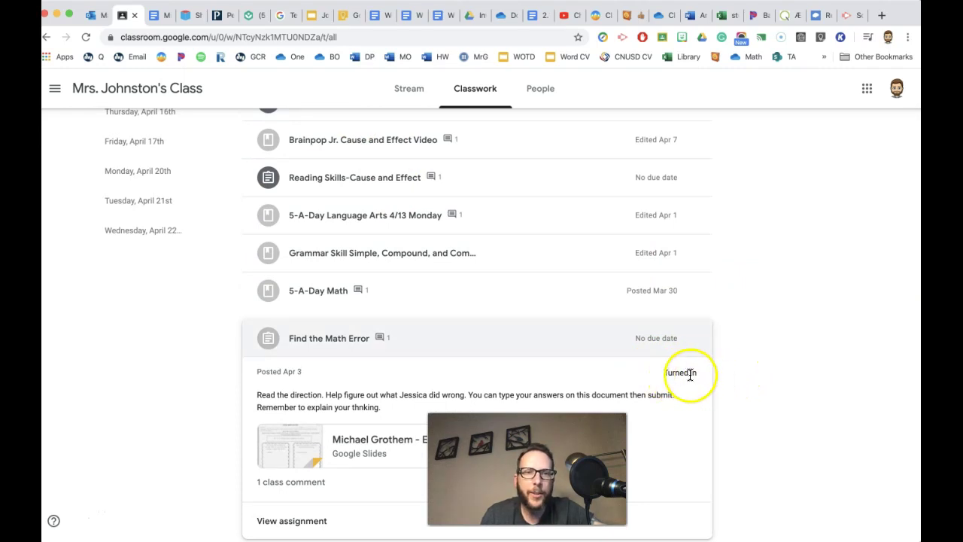
left_click(537, 185)
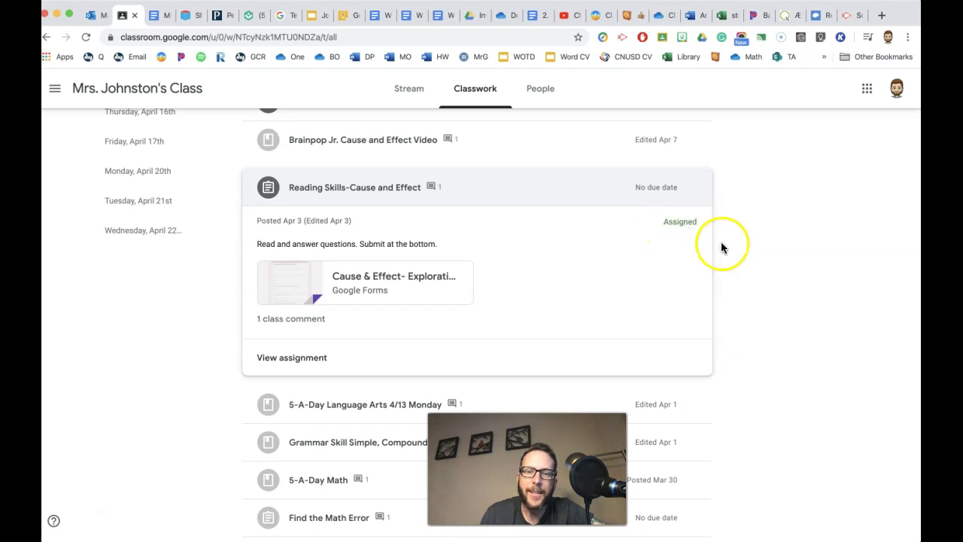
Step: Expand the Find the Math Error assignment in the Classwork list to check its submission status, and return to the Monday, April 13 heading
scroll(756, 338, "down", 1)
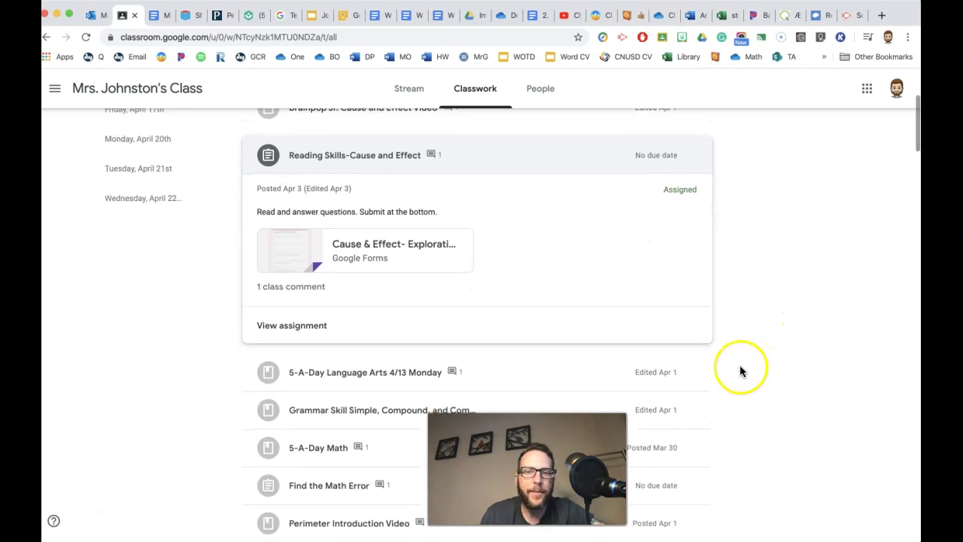
scroll(741, 371, "down", 3)
scroll(741, 372, "down", 1)
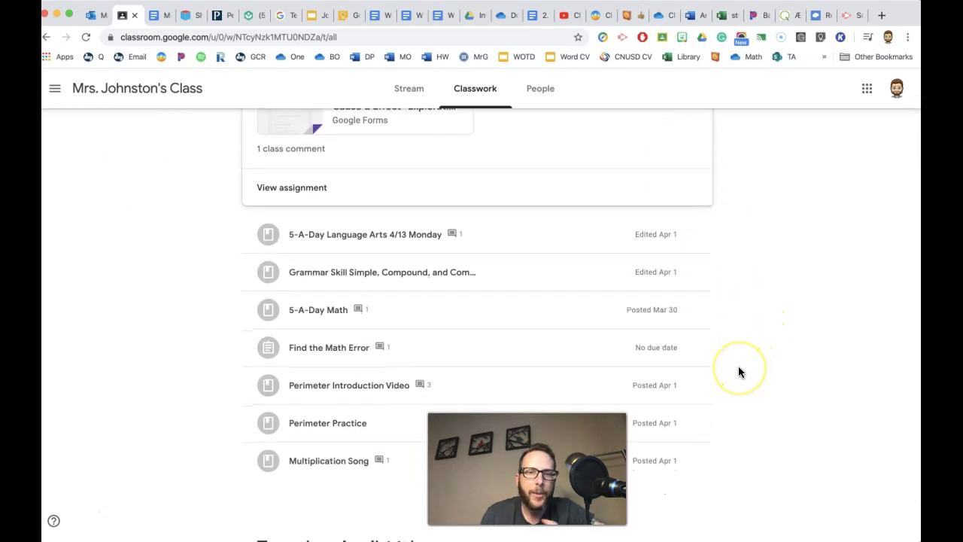
left_click(548, 356)
scroll(769, 320, "up", 5)
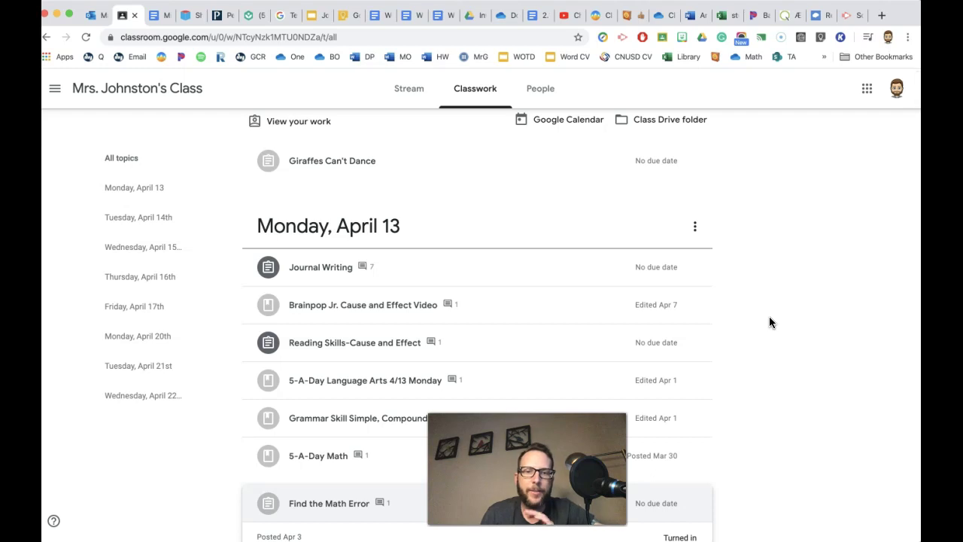
left_click(493, 333)
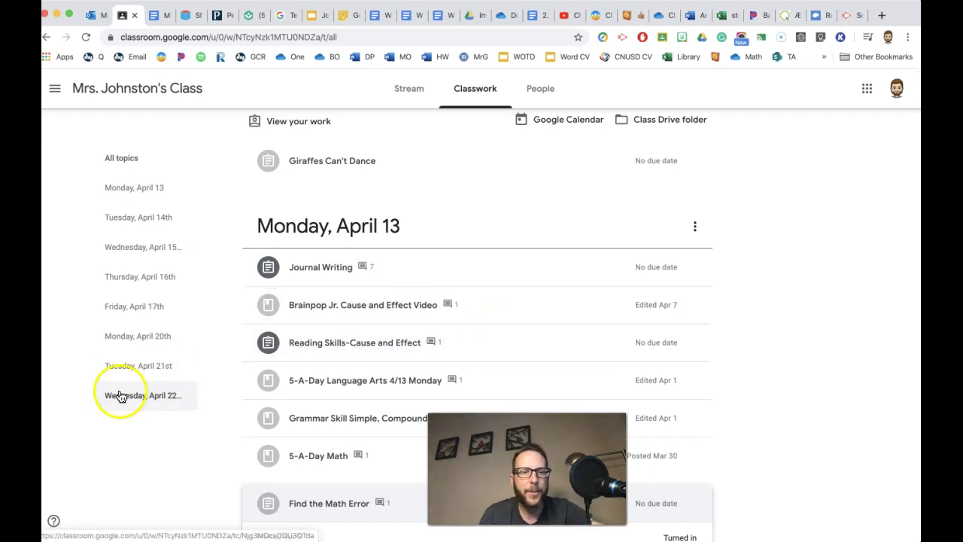